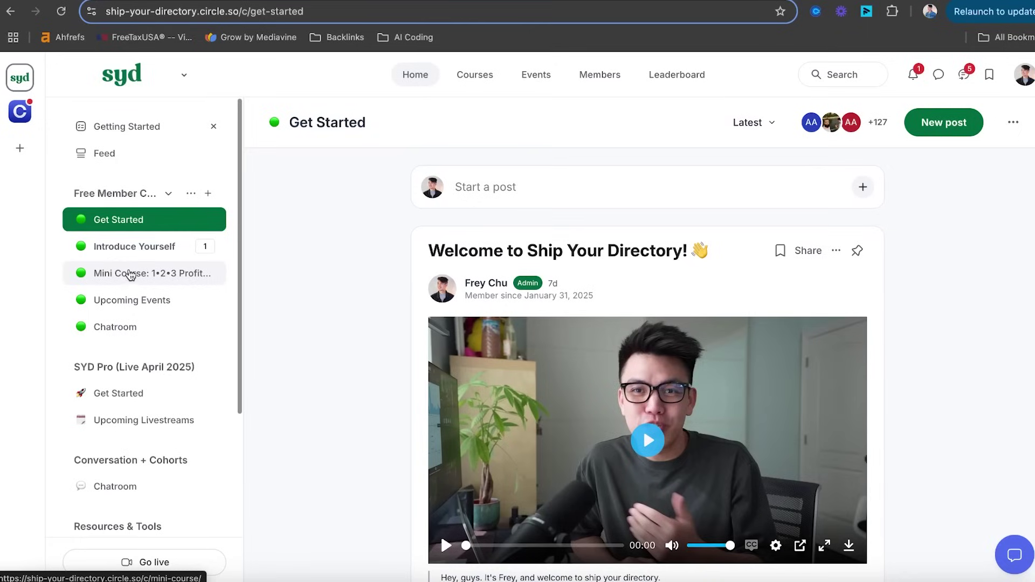
Step: Open the Introduce Yourself space and scroll down through the members' introduction posts
left_click(127, 248)
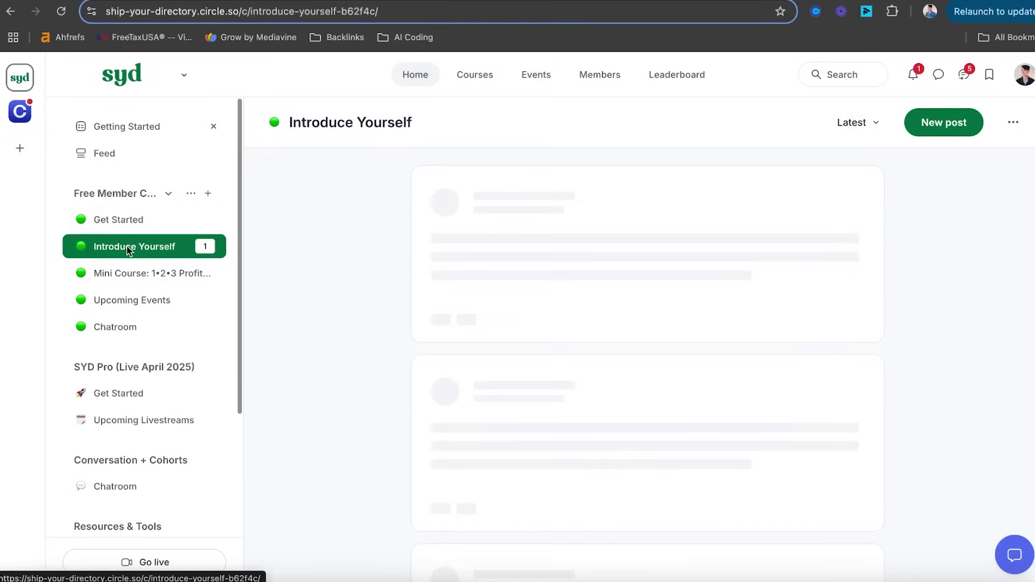
scroll(379, 363, "down", 15)
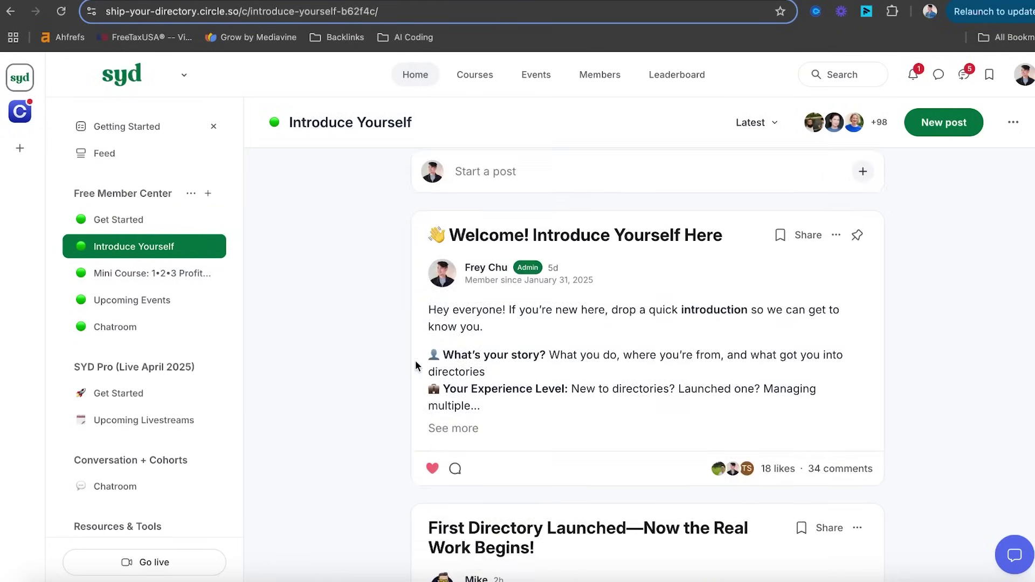
scroll(343, 341, "down", 13)
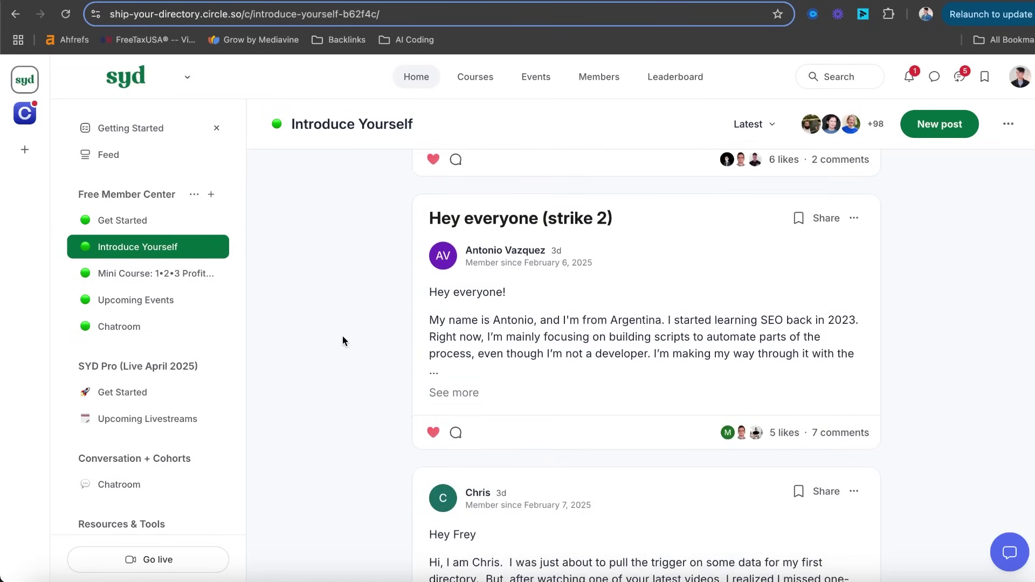
scroll(343, 340, "down", 12)
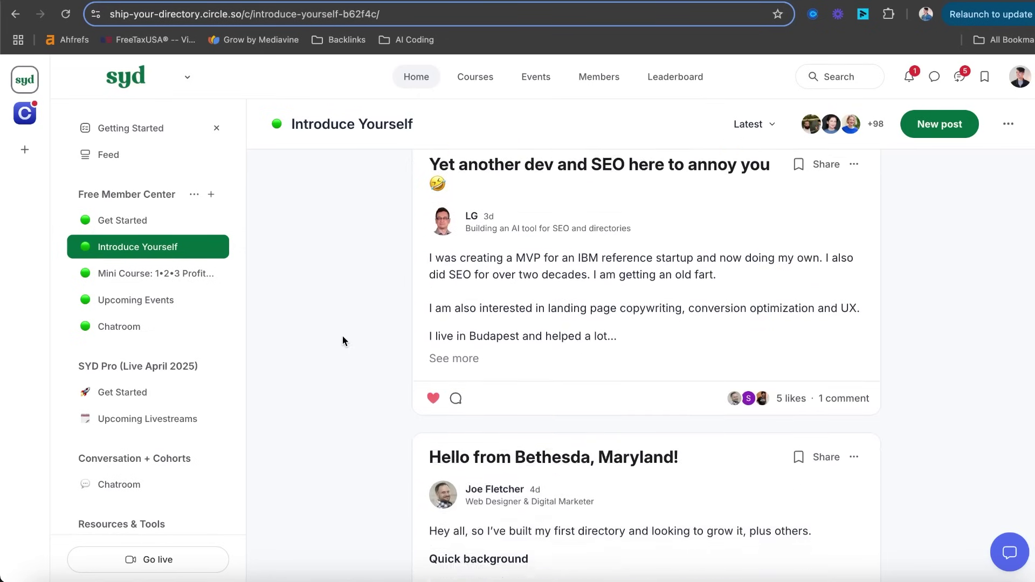
scroll(343, 341, "down", 12)
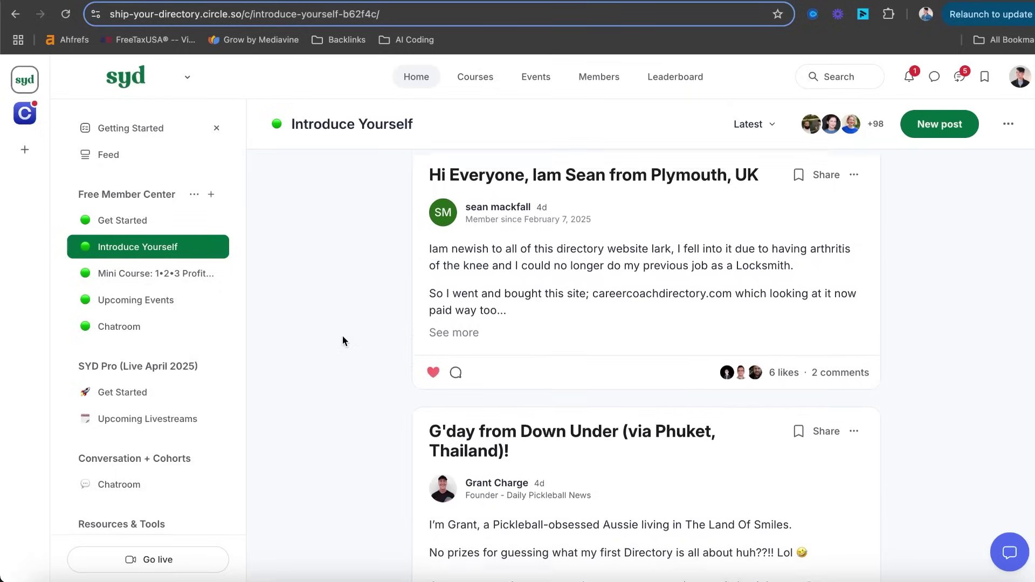
scroll(343, 340, "down", 7)
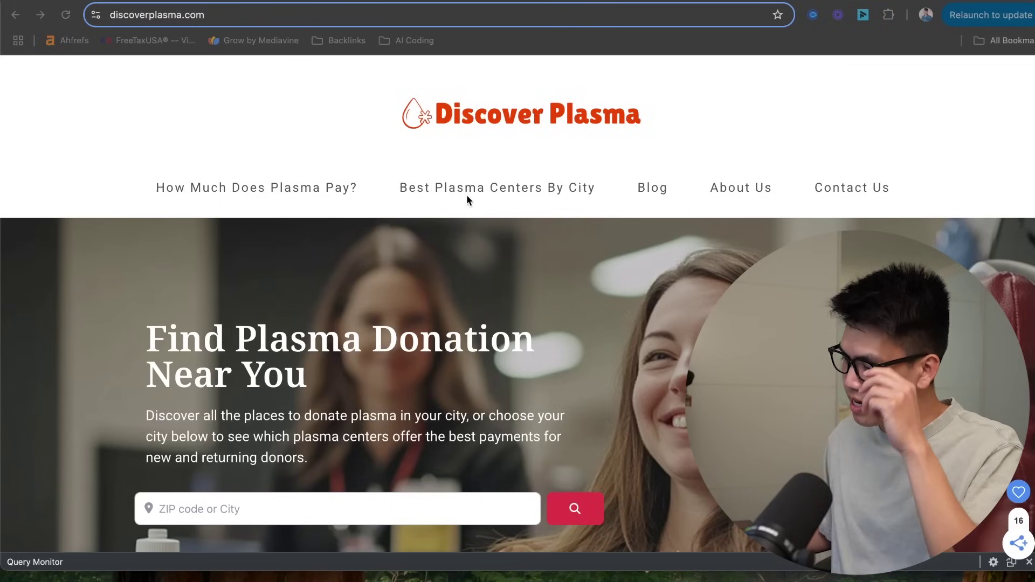
Step: Highlight the 'Discover Plasma: Home' result title in the 'discoverplasma directory' search results
scroll(421, 219, "down", 3)
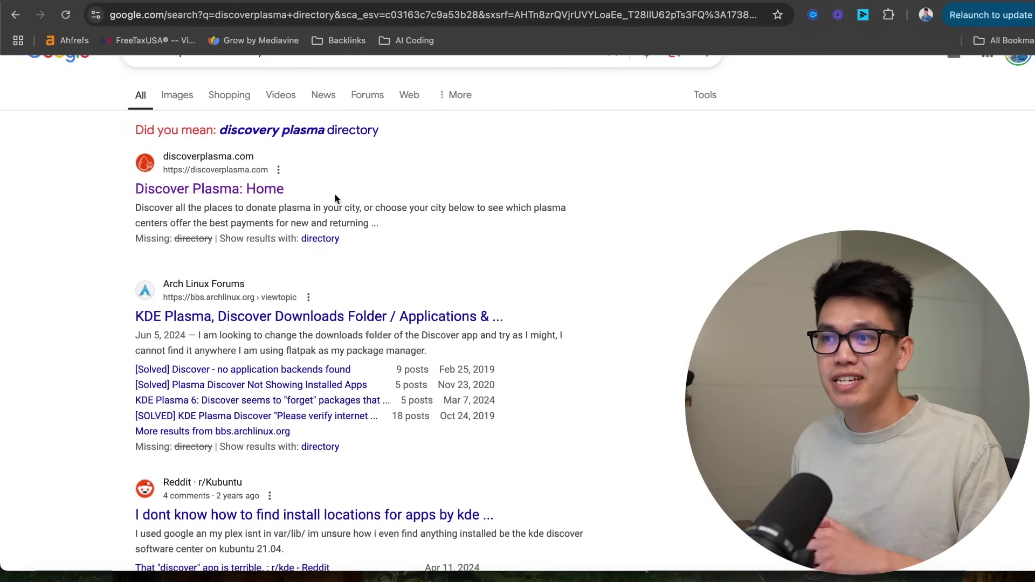
triple_click(334, 194)
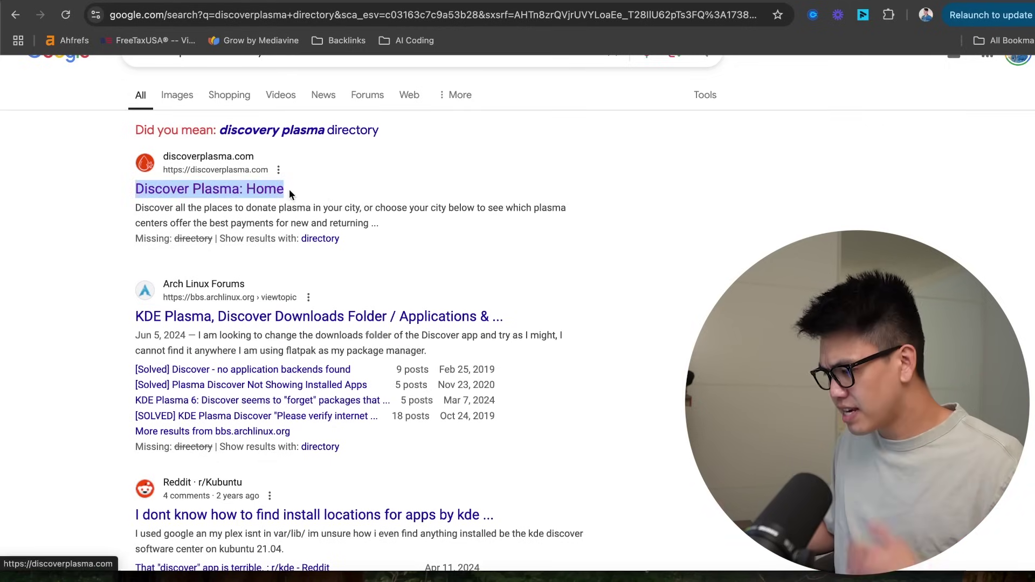
left_click(210, 221)
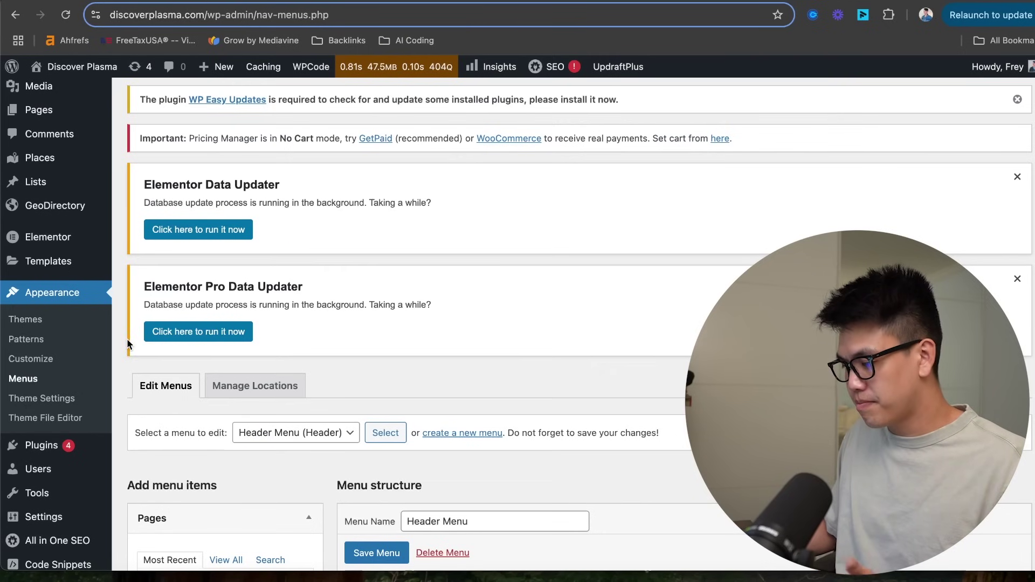
Step: Open the Site Identity section of the WordPress customizer
scroll(108, 345, "down", 1)
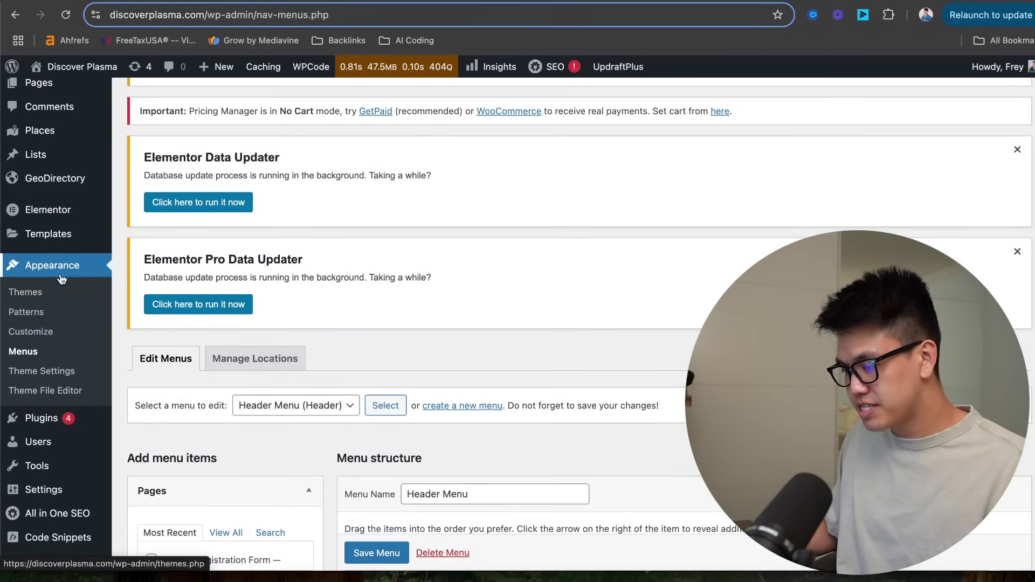
right_click(32, 331)
left_click(31, 331)
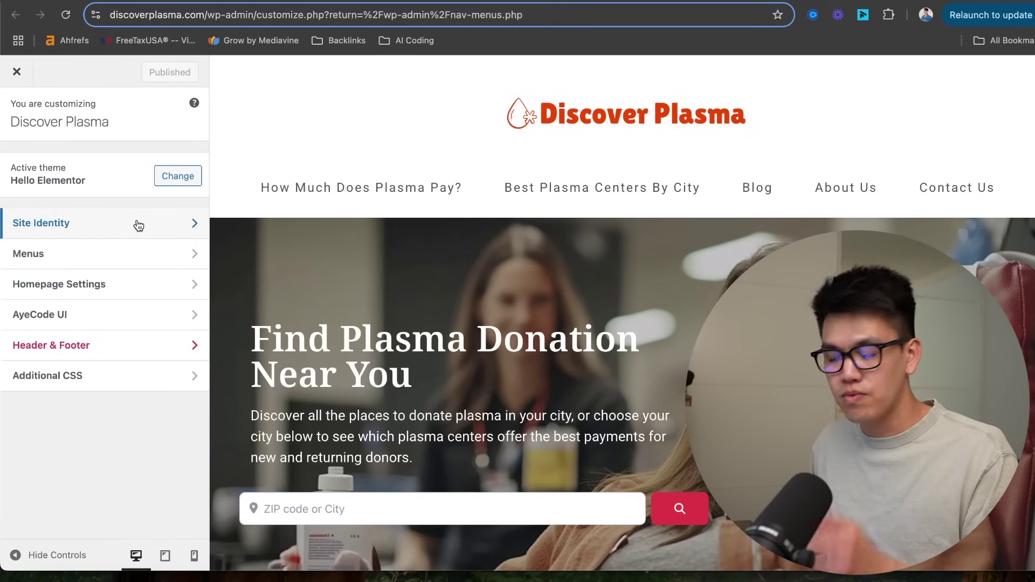
left_click(139, 225)
Step: Check the title 'Discover Plasma' and tagline 'Find Your Nearest Plasma Donation Center' against Google's snippet
left_click_drag(103, 295, 1, 291)
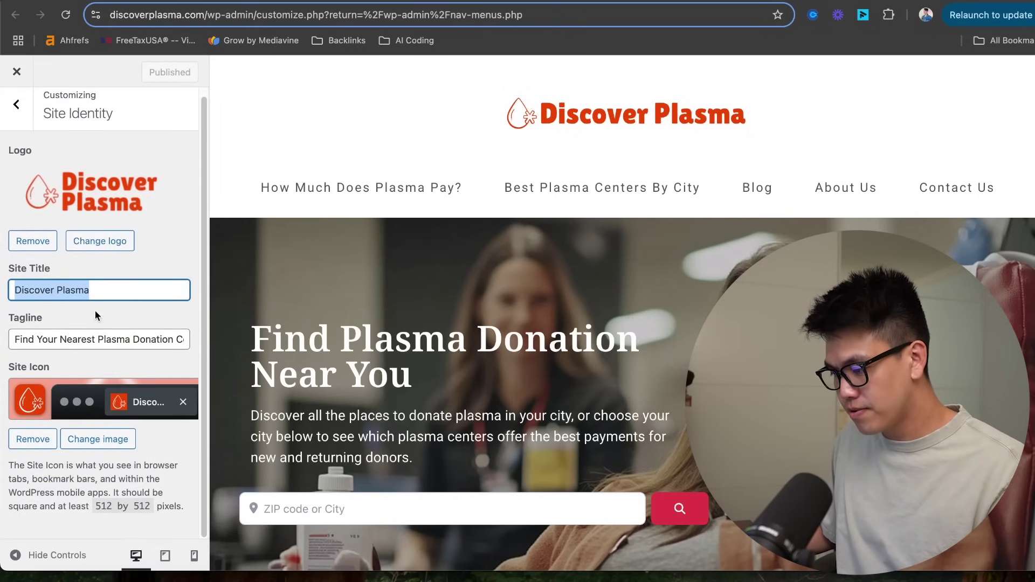
left_click(67, 341)
left_click_drag(50, 339, 195, 340)
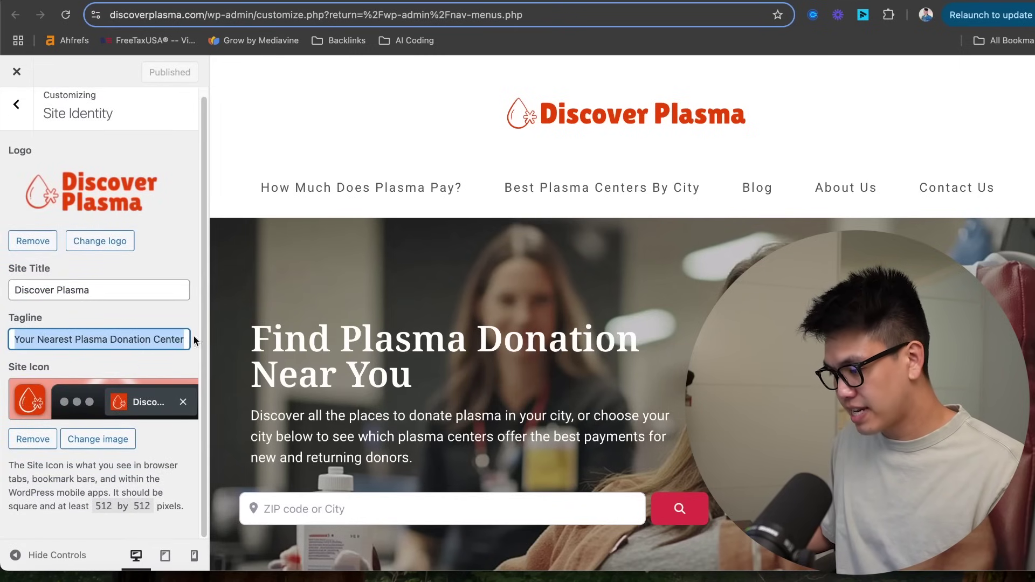
left_click(139, 339)
left_click_drag(105, 289, 1, 291)
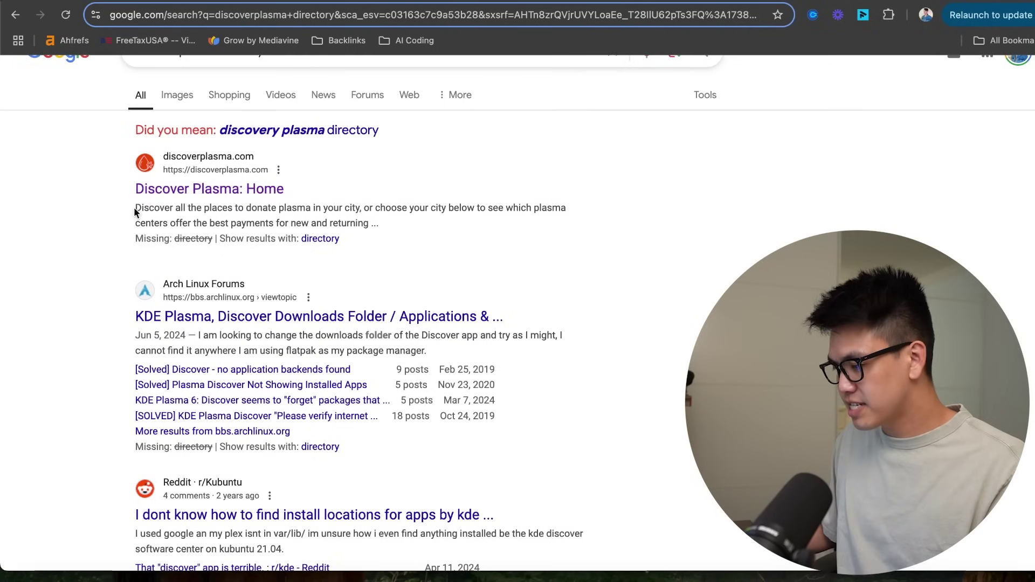
left_click_drag(135, 209, 386, 222)
left_click(253, 220)
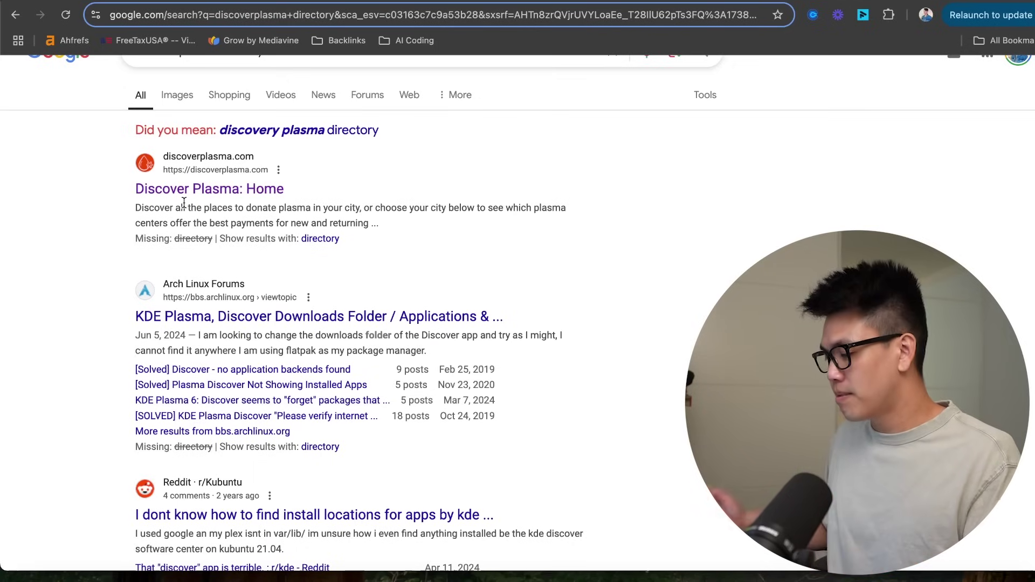
Step: Open discoverplasma.com's page source and highlight the title tag 'Home - Discover Plasma'
left_click(232, 189)
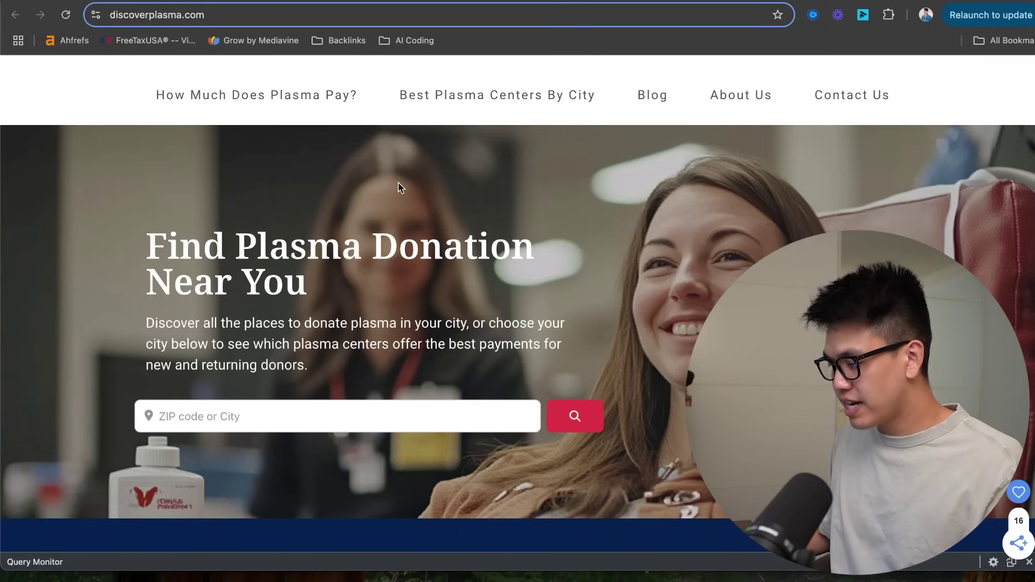
right_click(486, 187)
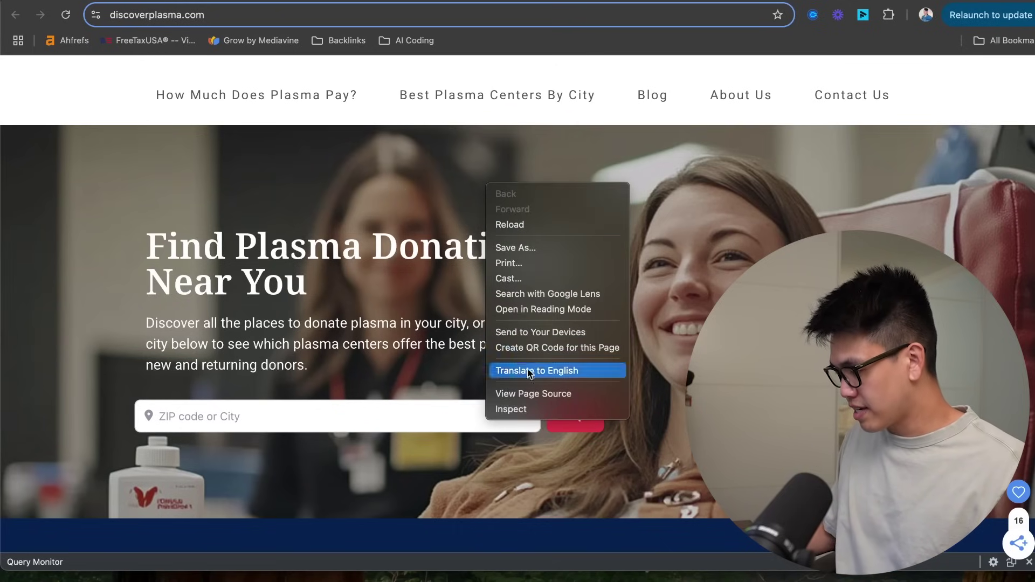
left_click(526, 394)
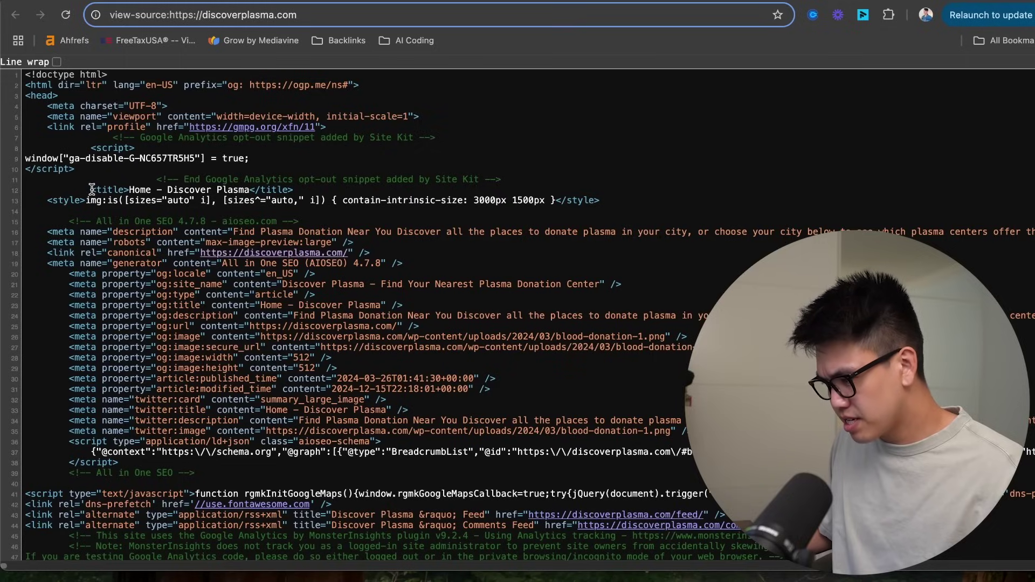
left_click_drag(91, 189, 310, 193)
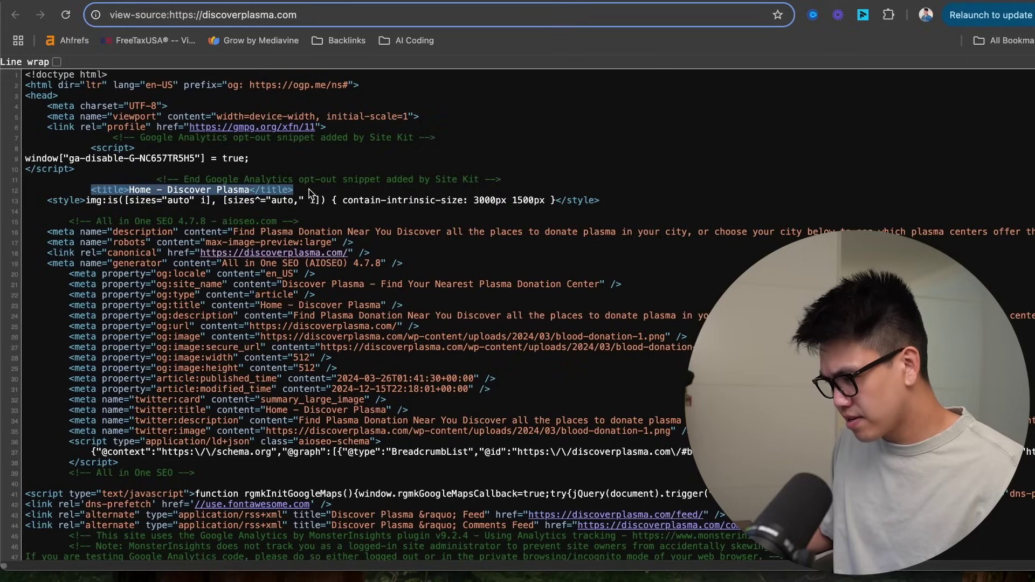
left_click(165, 191)
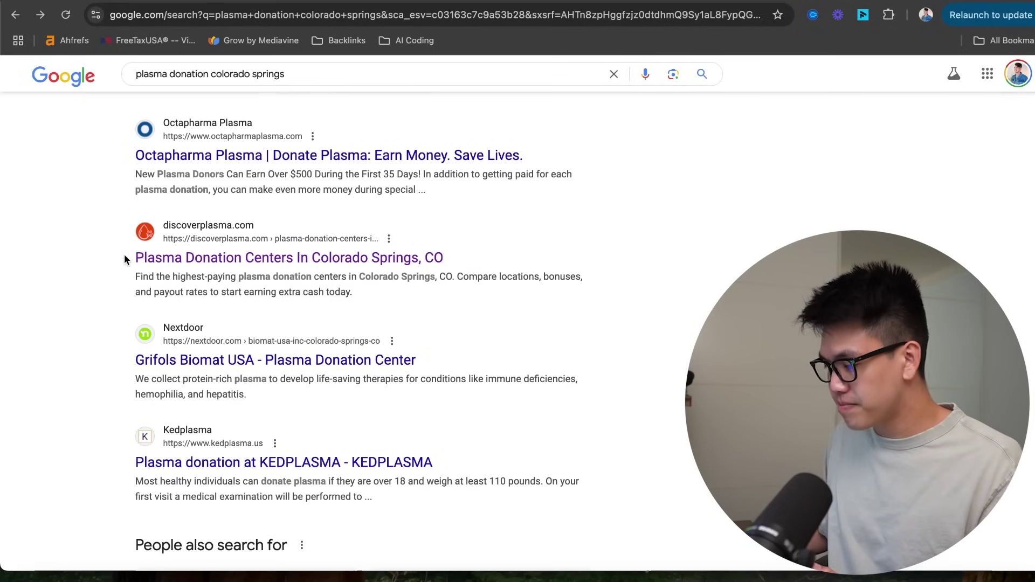
Step: Compare the 'Plasma Donation Centers In Colorado Springs, CO' result title with the page's main heading
left_click_drag(116, 263, 455, 268)
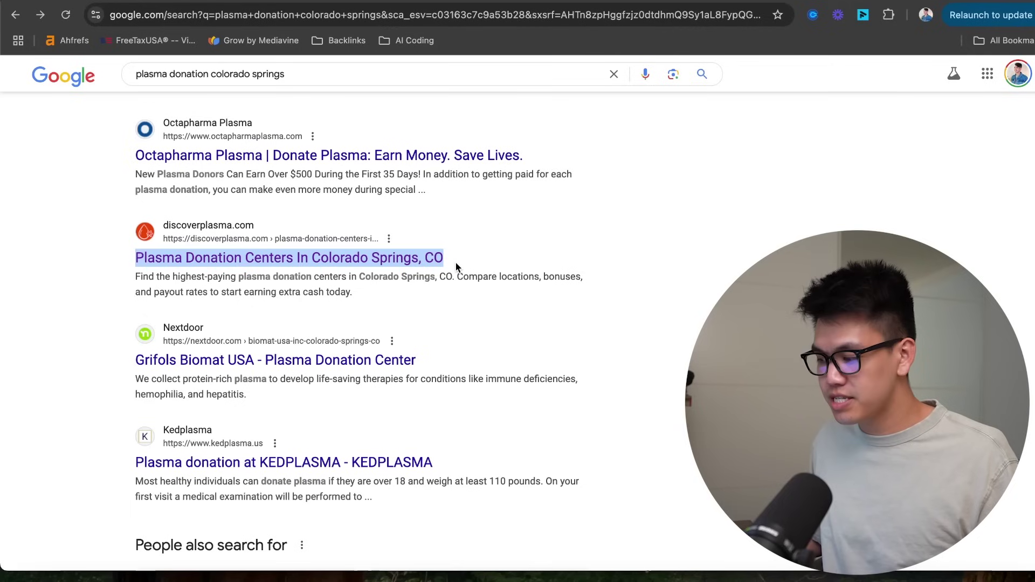
left_click(131, 266)
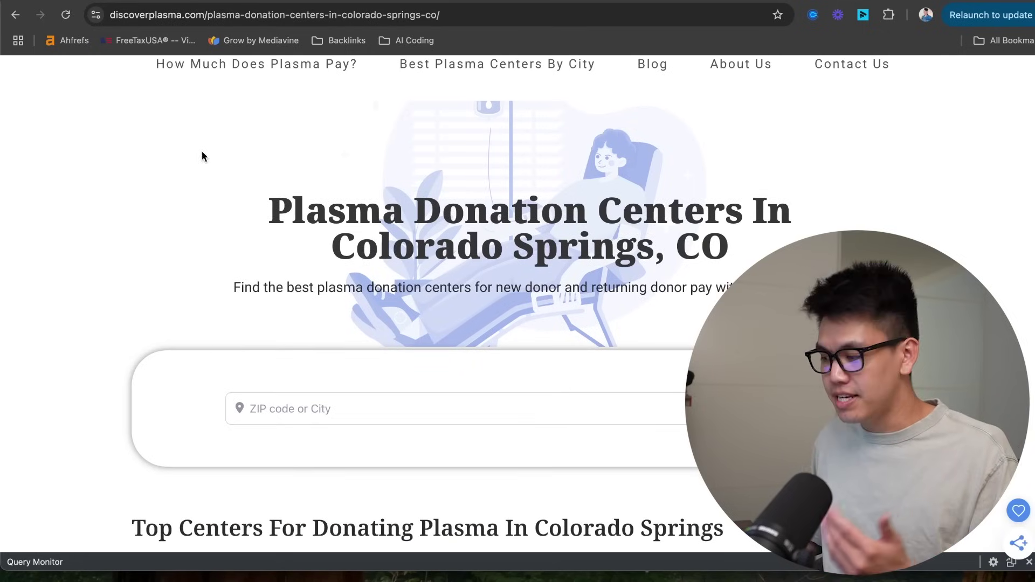
left_click_drag(270, 210, 745, 257)
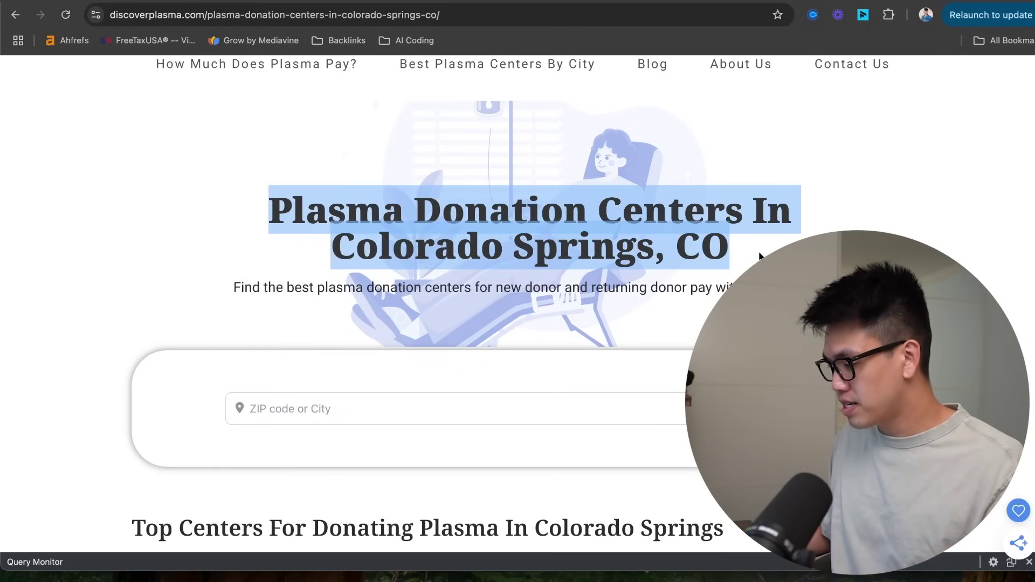
left_click(751, 255)
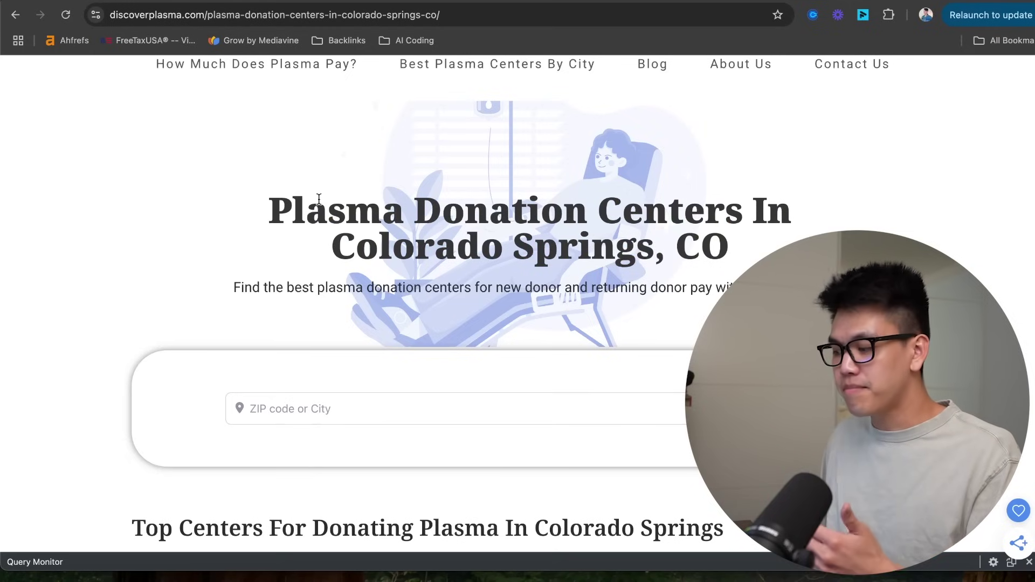
Step: Back on Google, review the 'plasma donation colorado springs' query and the discoverplasma result snippet
key("super+bracketleft")
left_click_drag(285, 74, 141, 106)
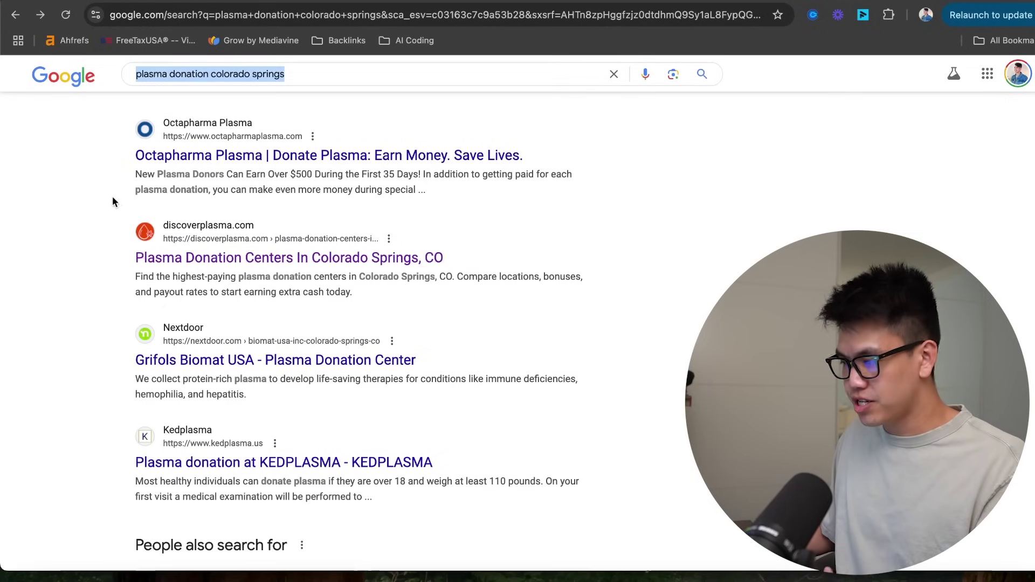
left_click_drag(239, 277, 435, 277)
left_click(358, 287)
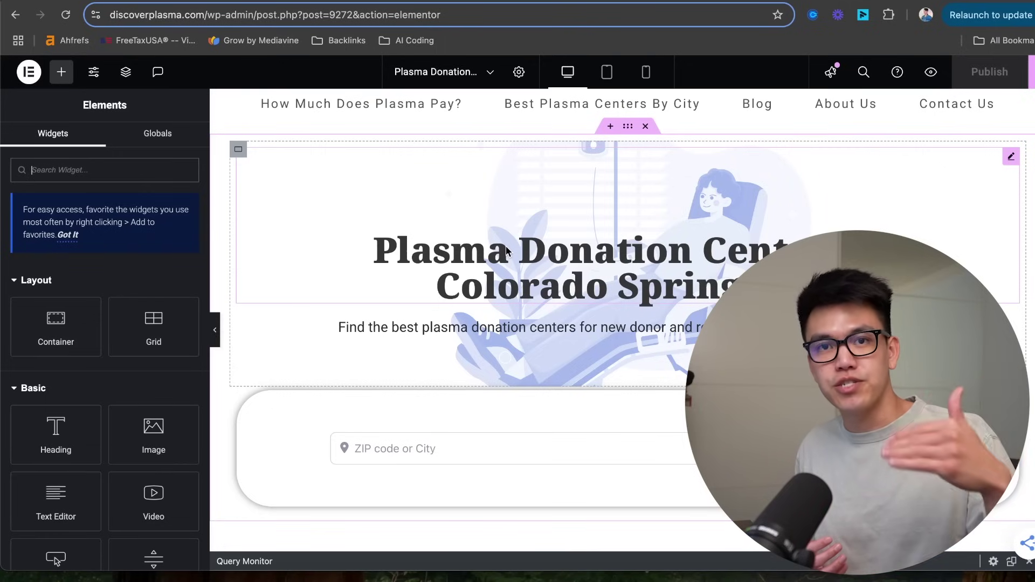
Step: Select the Colorado Springs main heading widget and confirm its HTML tag stays H1
scroll(545, 266, "down", 1)
left_click(530, 253)
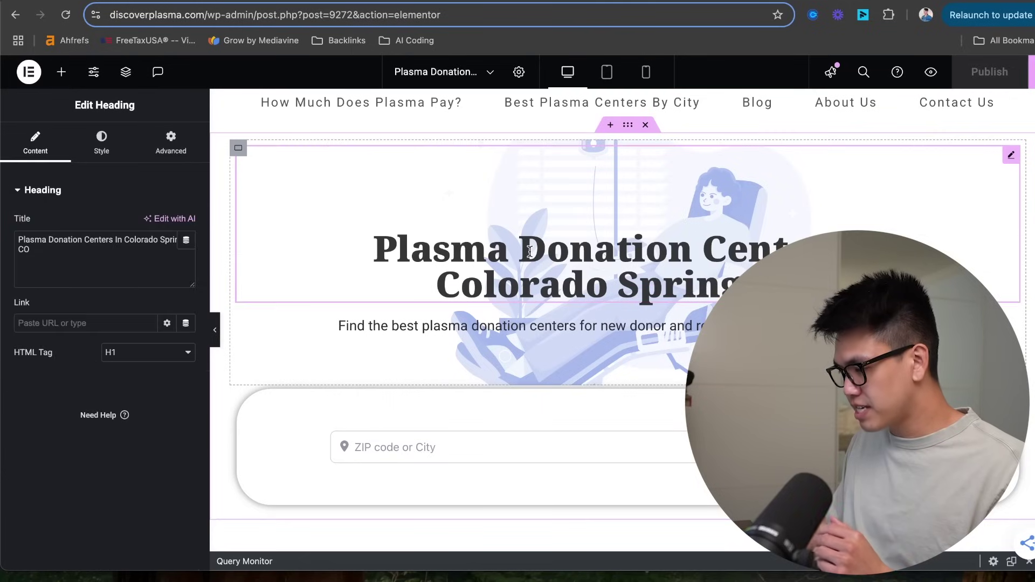
triple_click(49, 356)
left_click(148, 353)
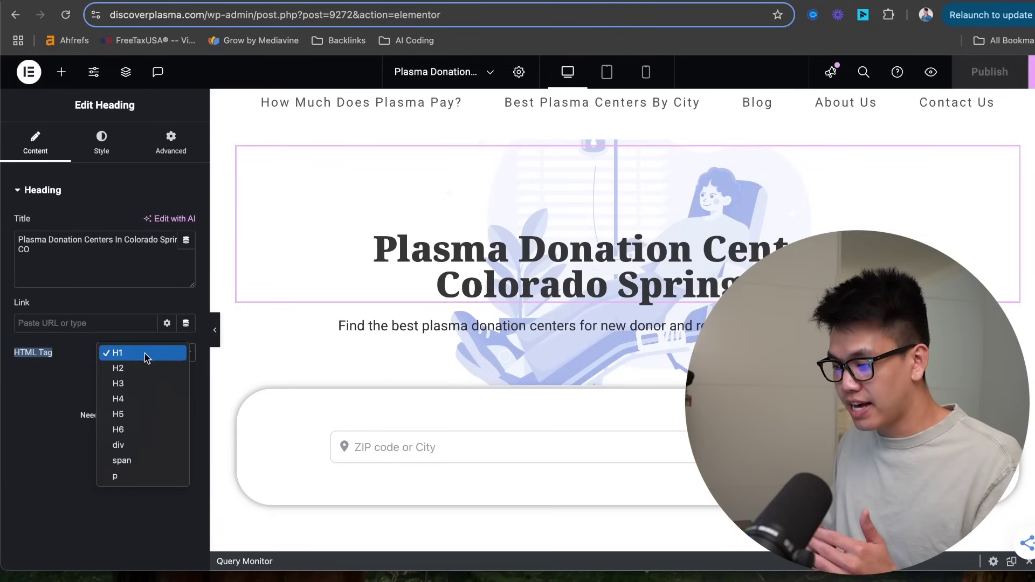
left_click(145, 353)
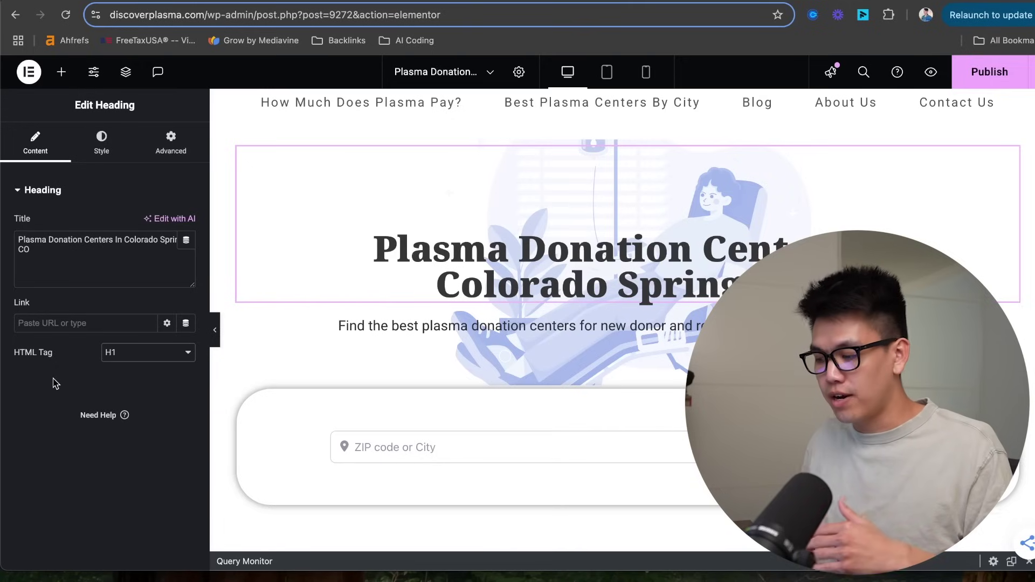
left_click(132, 356)
left_click(64, 383)
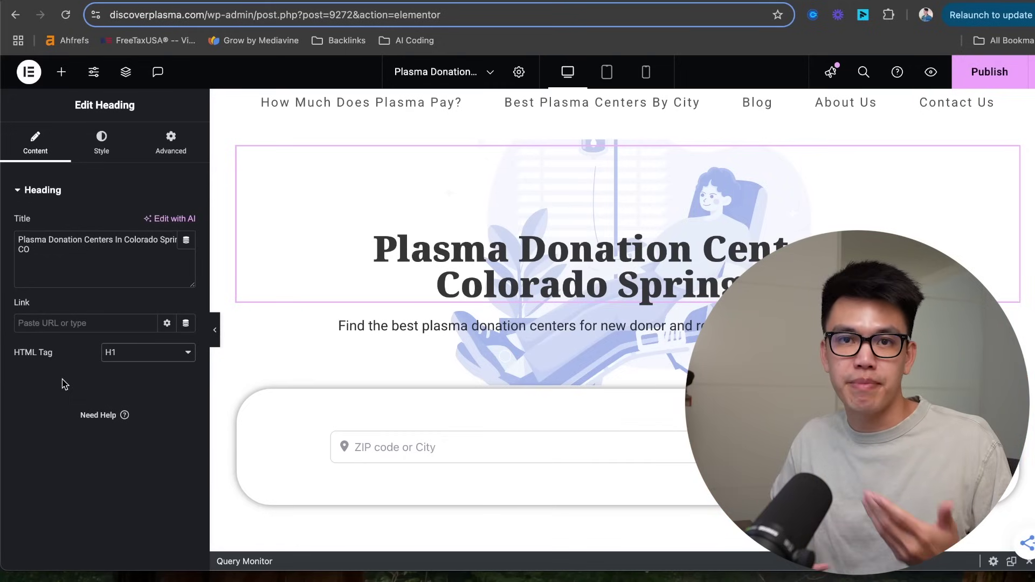
scroll(309, 326, "down", 5)
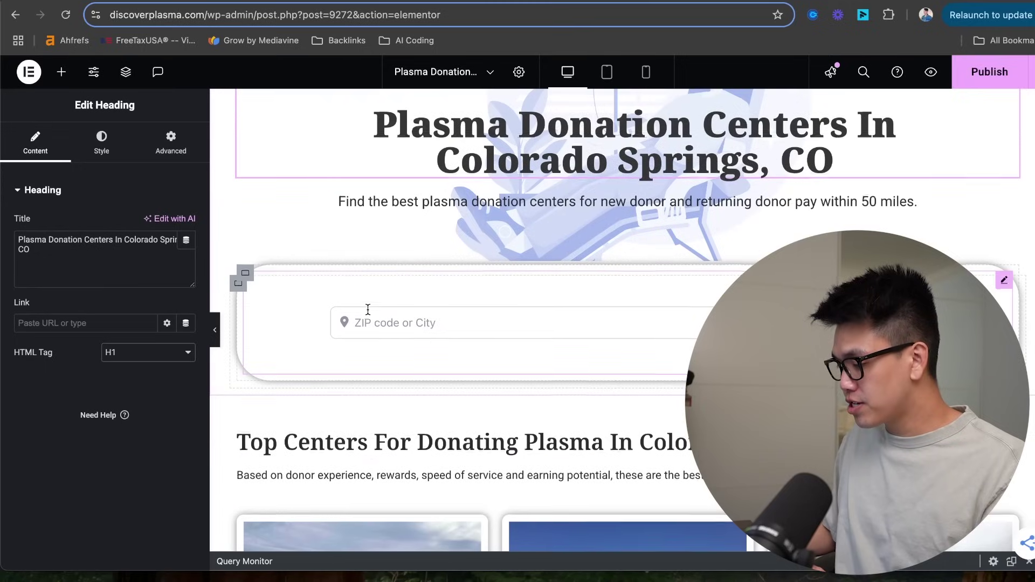
left_click(348, 307)
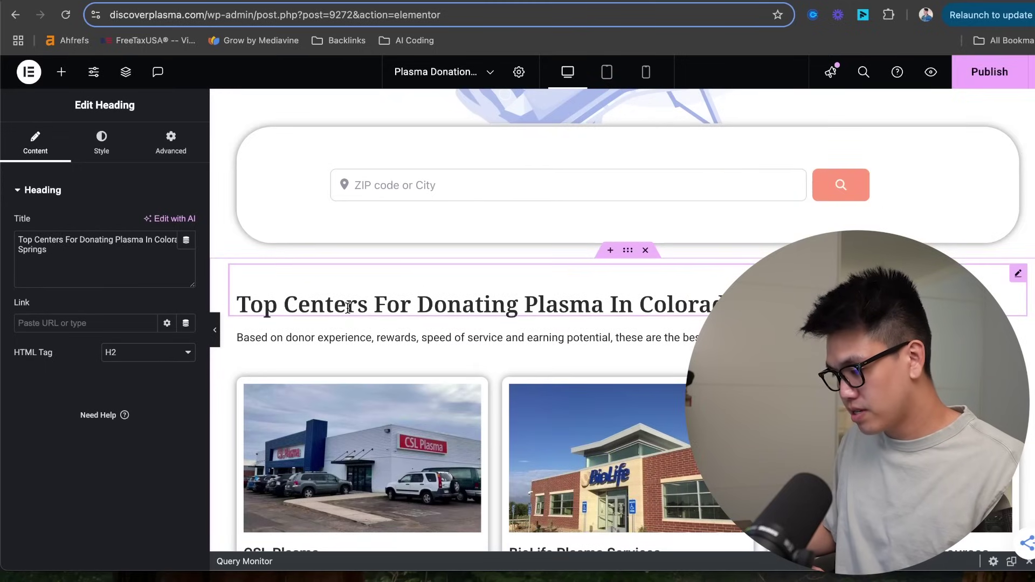
left_click(136, 359)
left_click(135, 351)
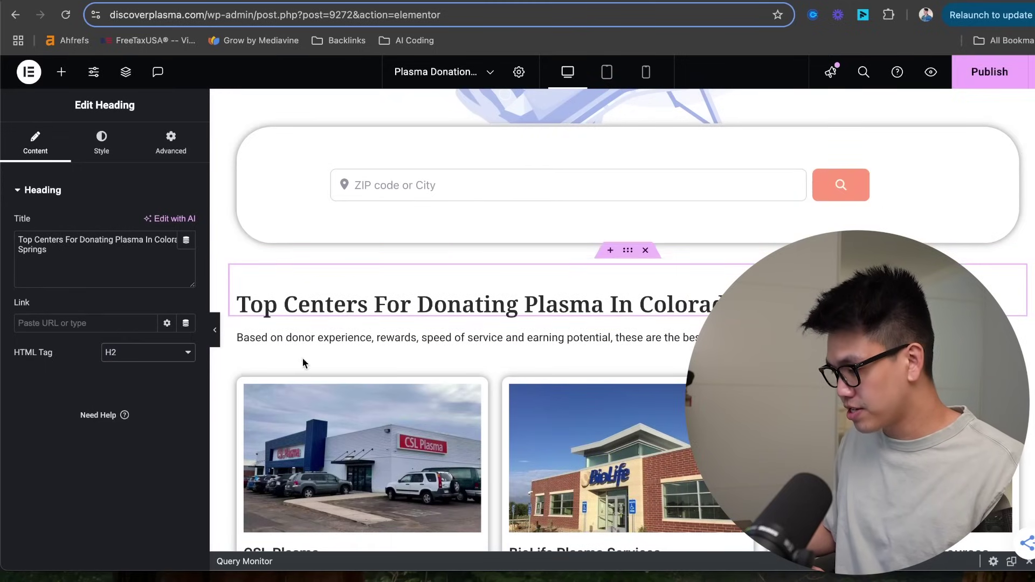
scroll(492, 312, "up", 3)
scroll(490, 310, "up", 3)
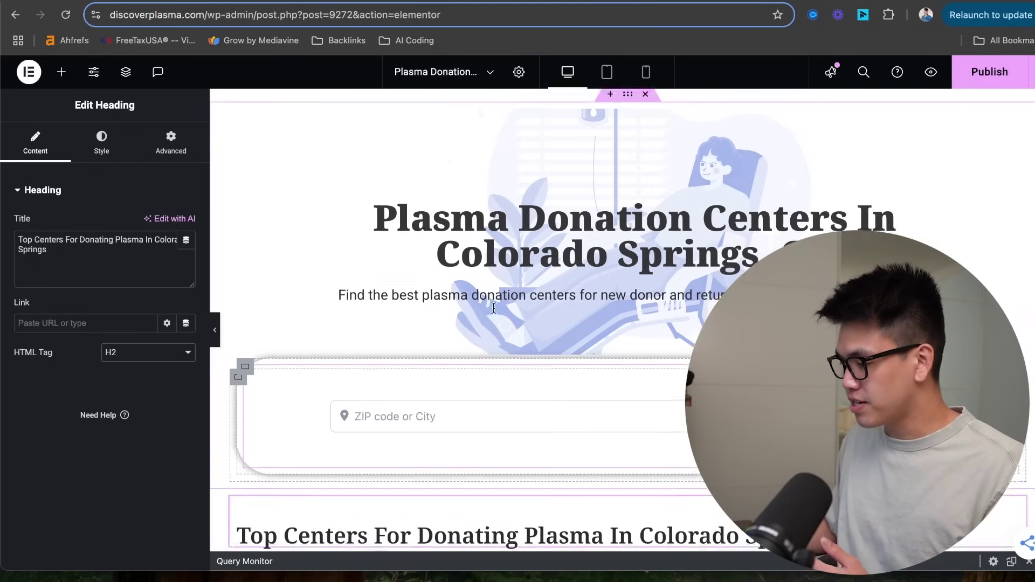
scroll(512, 258, "down", 3)
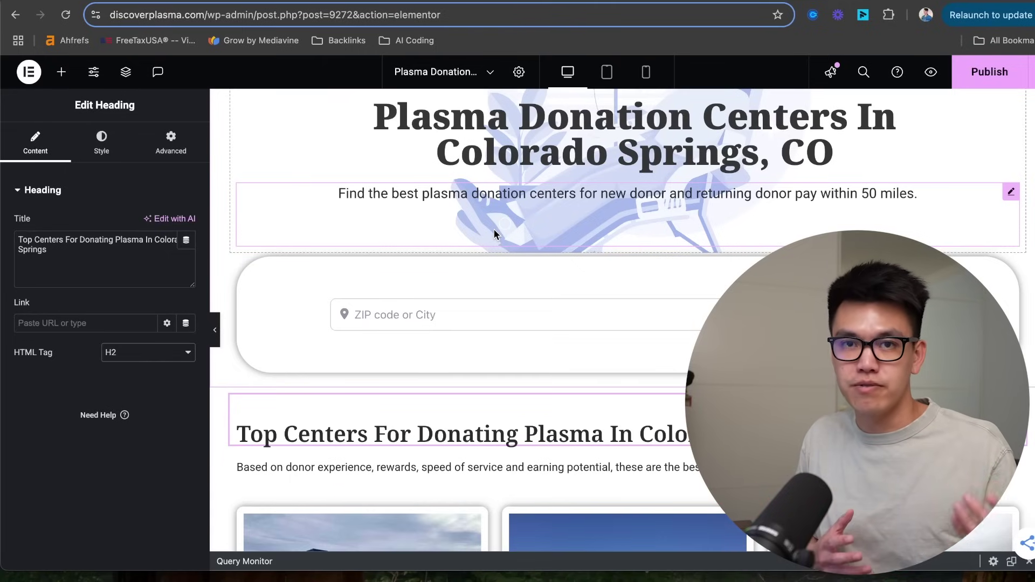
scroll(493, 229, "down", 10)
left_click(345, 205)
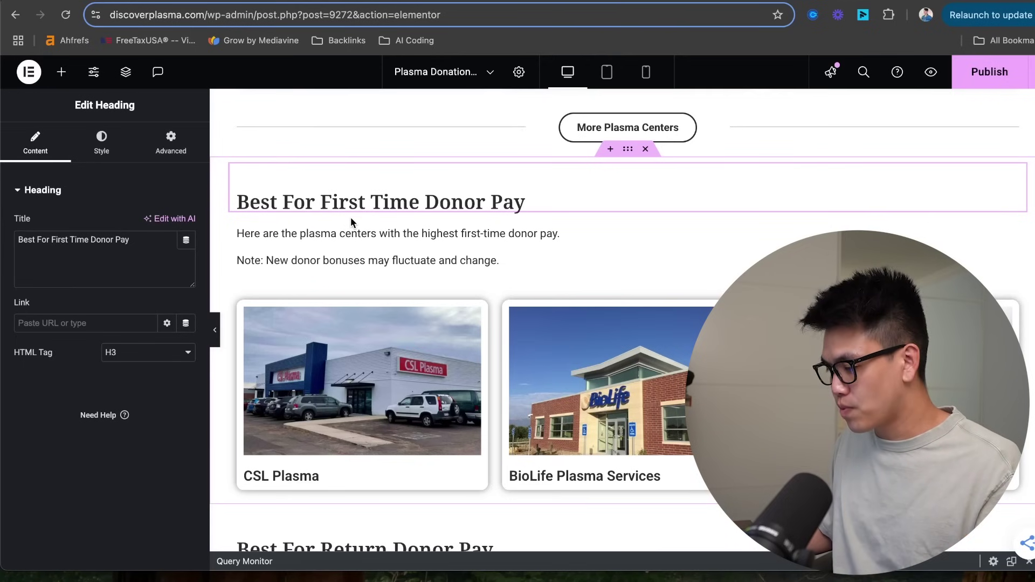
scroll(371, 240, "down", 3)
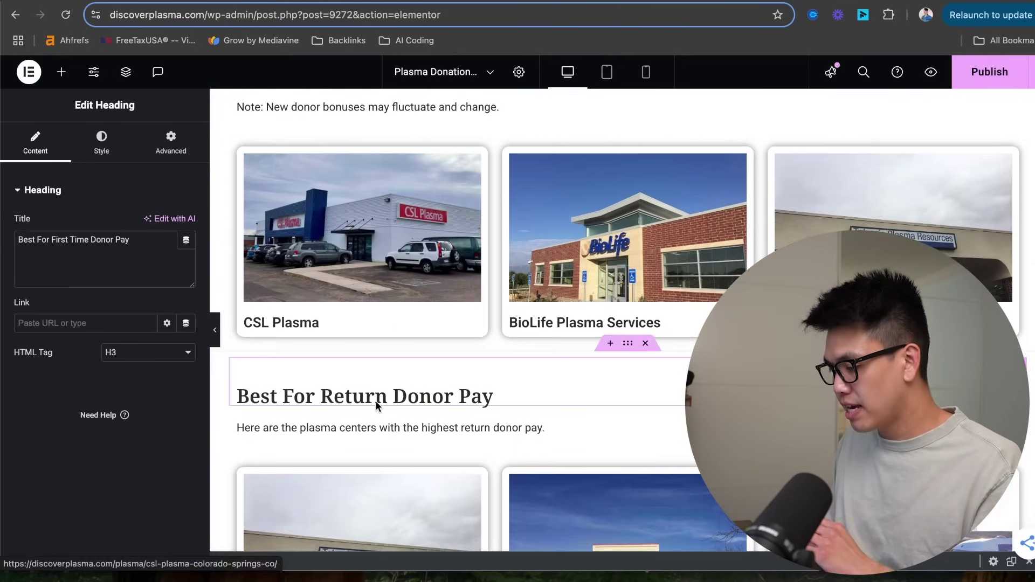
left_click(358, 397)
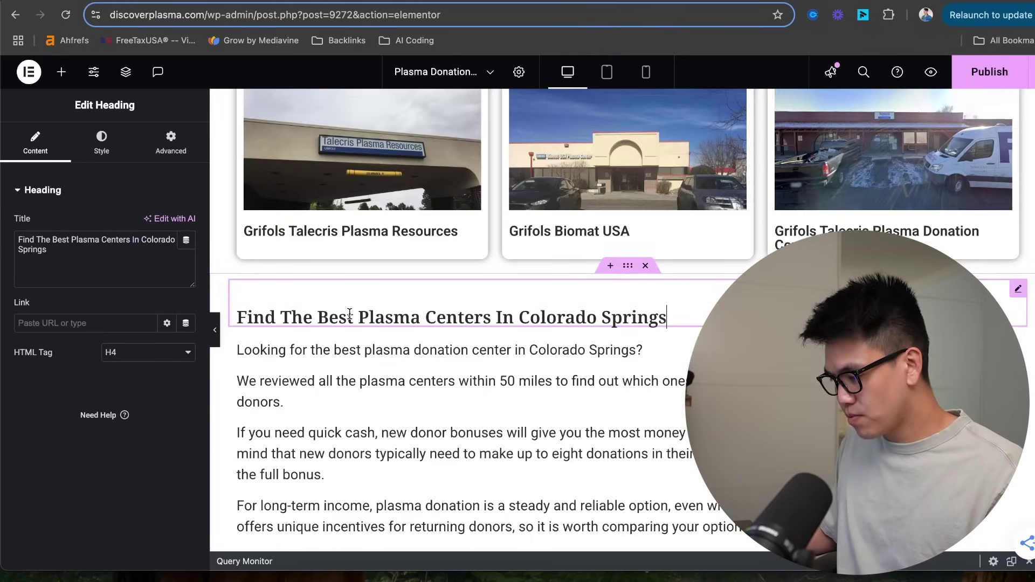
scroll(348, 323, "down", 1)
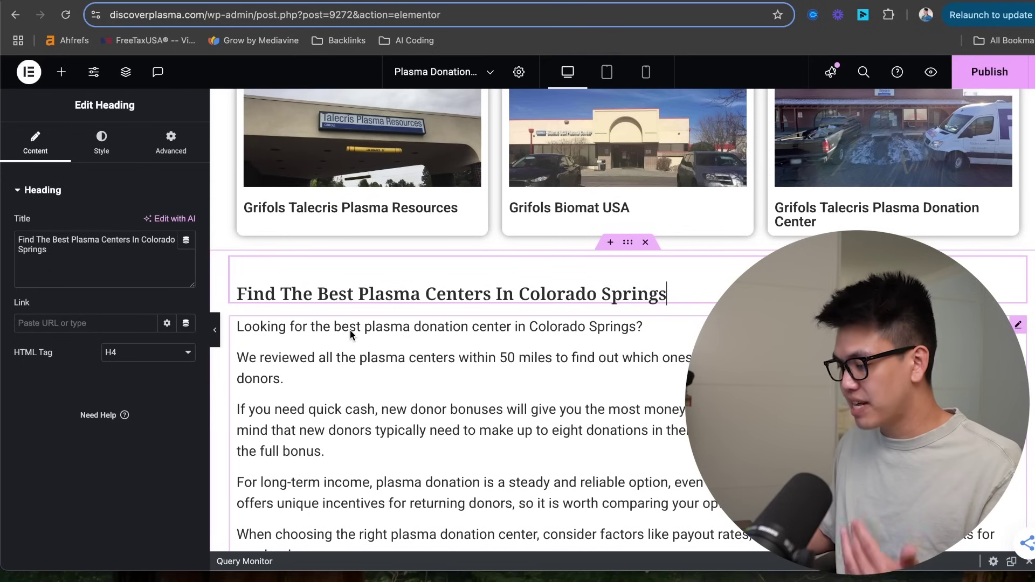
scroll(390, 339, "down", 4)
scroll(400, 339, "down", 3)
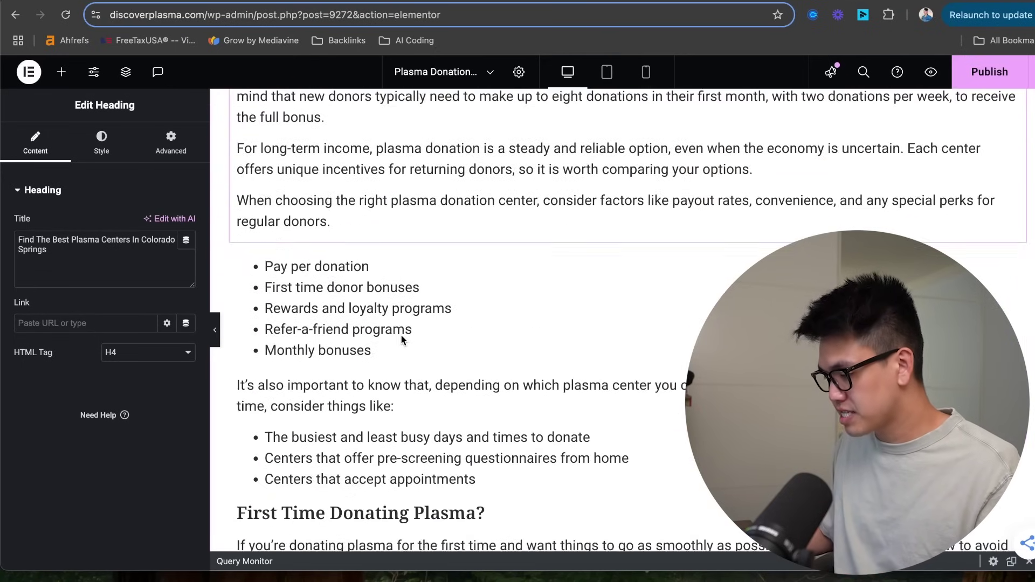
left_click(359, 359)
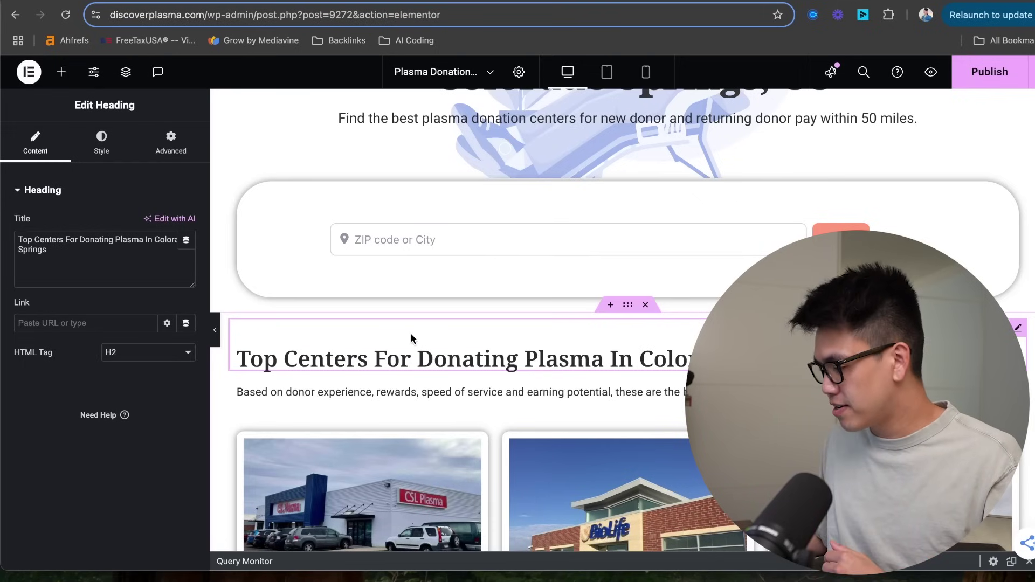
scroll(410, 339, "up", 5)
left_click(497, 322)
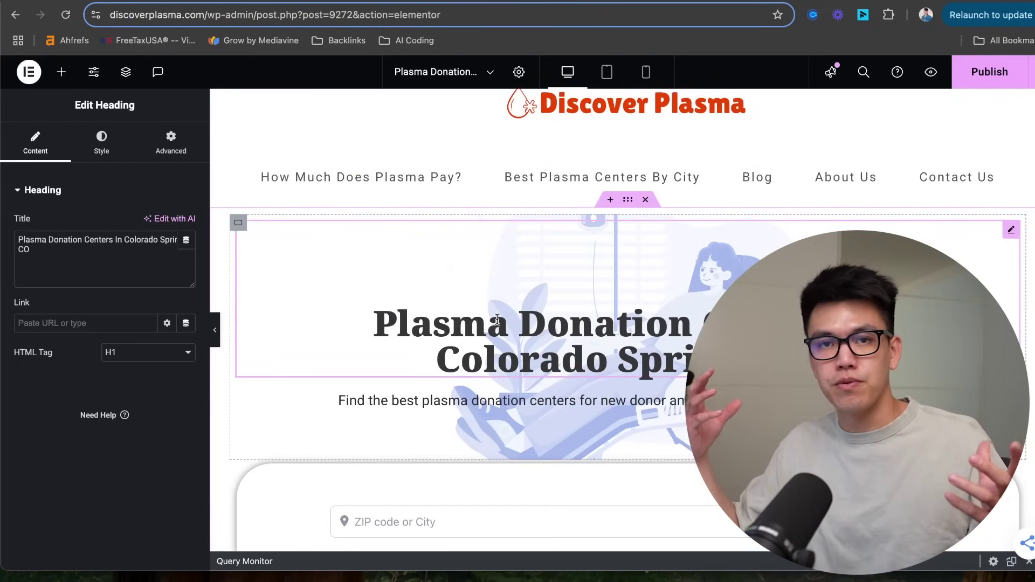